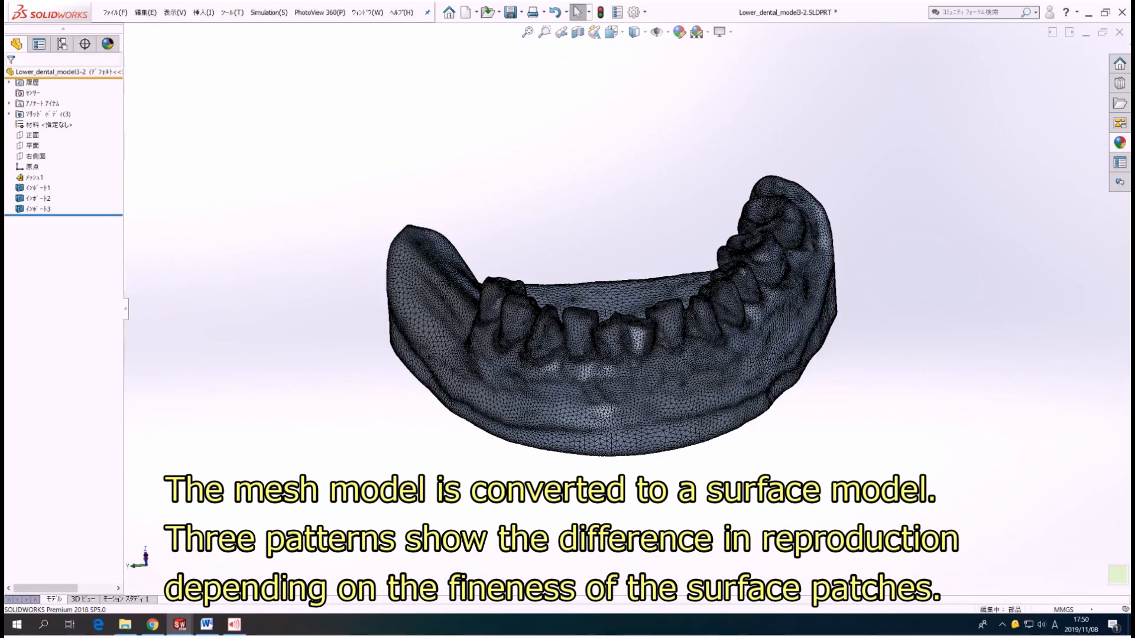
# Select the mesh, the two offset surfaces and the three PwrFeature bodies in turn to identify the relief areas on the lower dental model.
pyautogui.click(29, 177)
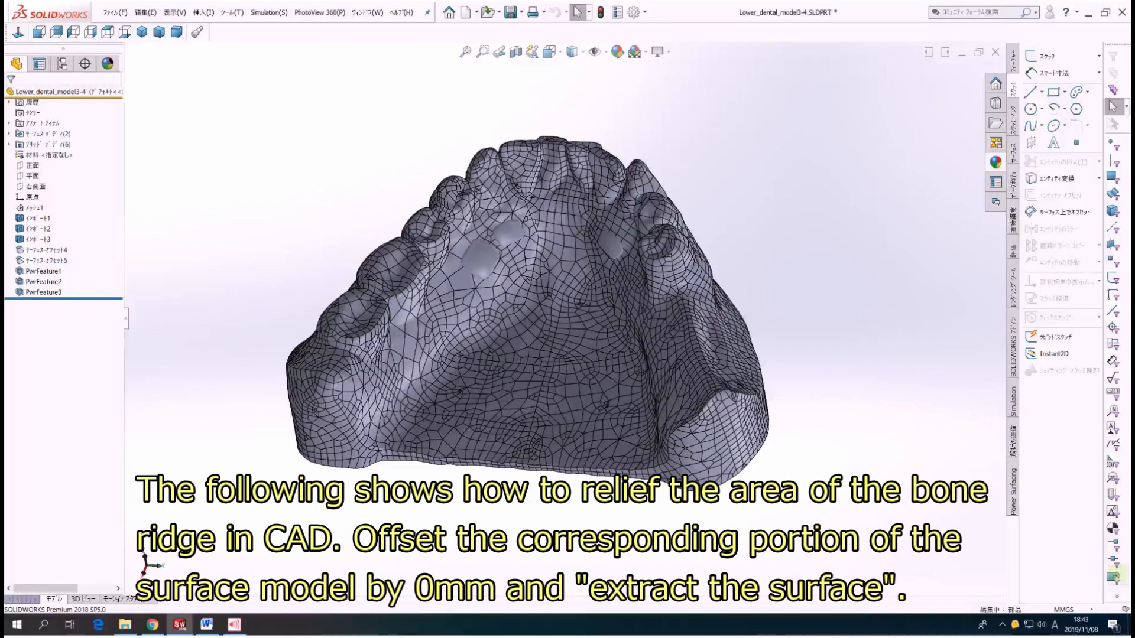
pyautogui.click(46, 250)
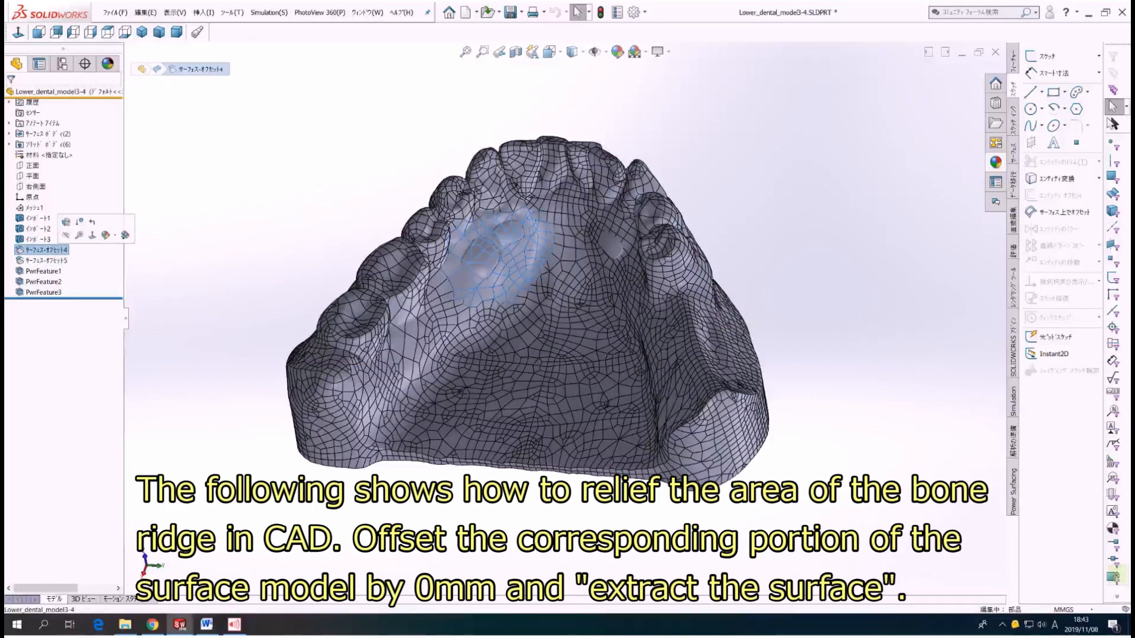
pyautogui.click(46, 260)
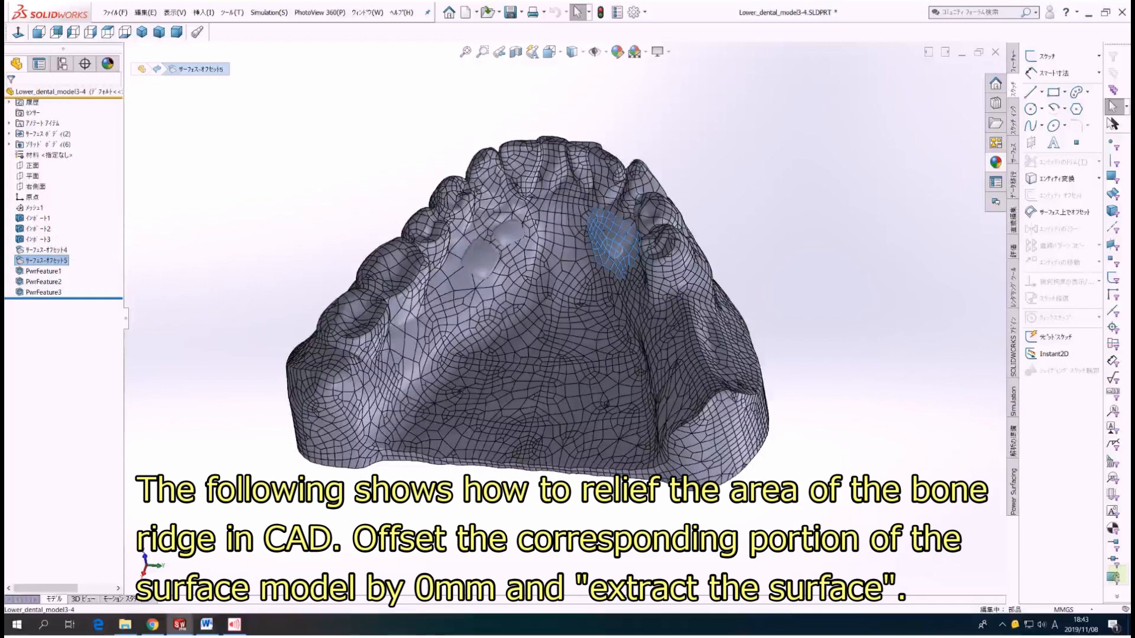
pyautogui.press('Escape')
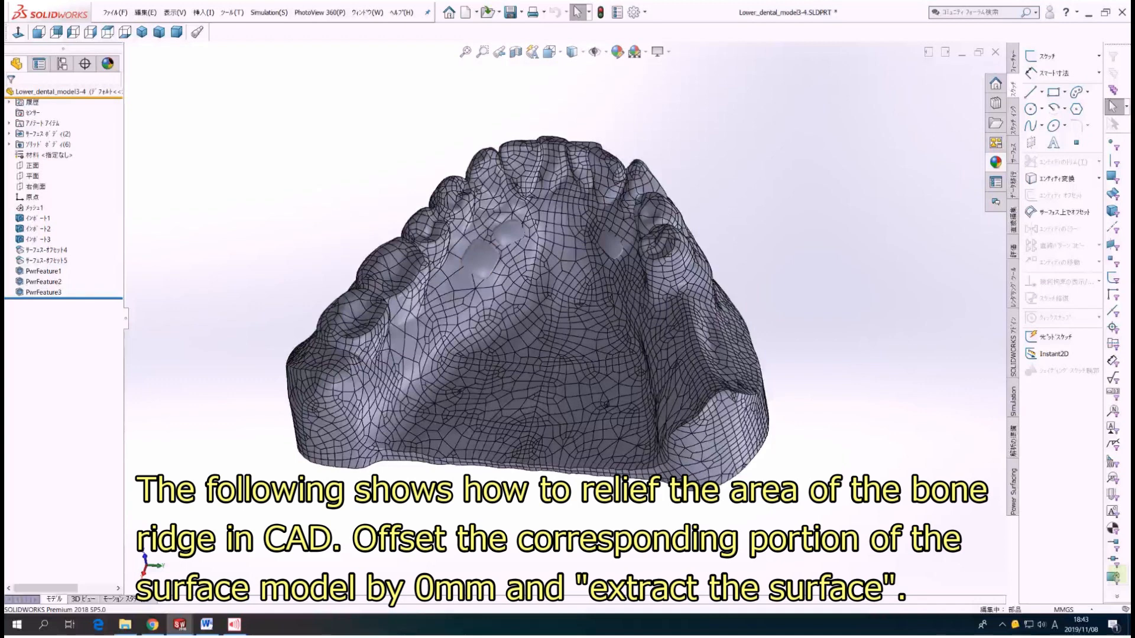
pyautogui.click(46, 271)
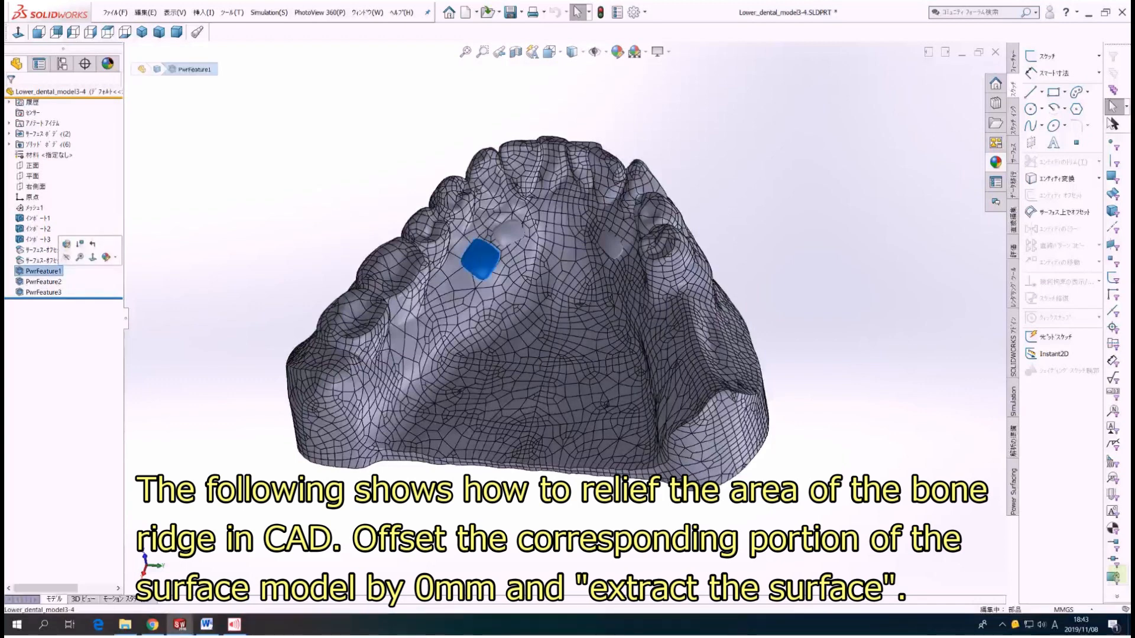
pyautogui.press('Escape')
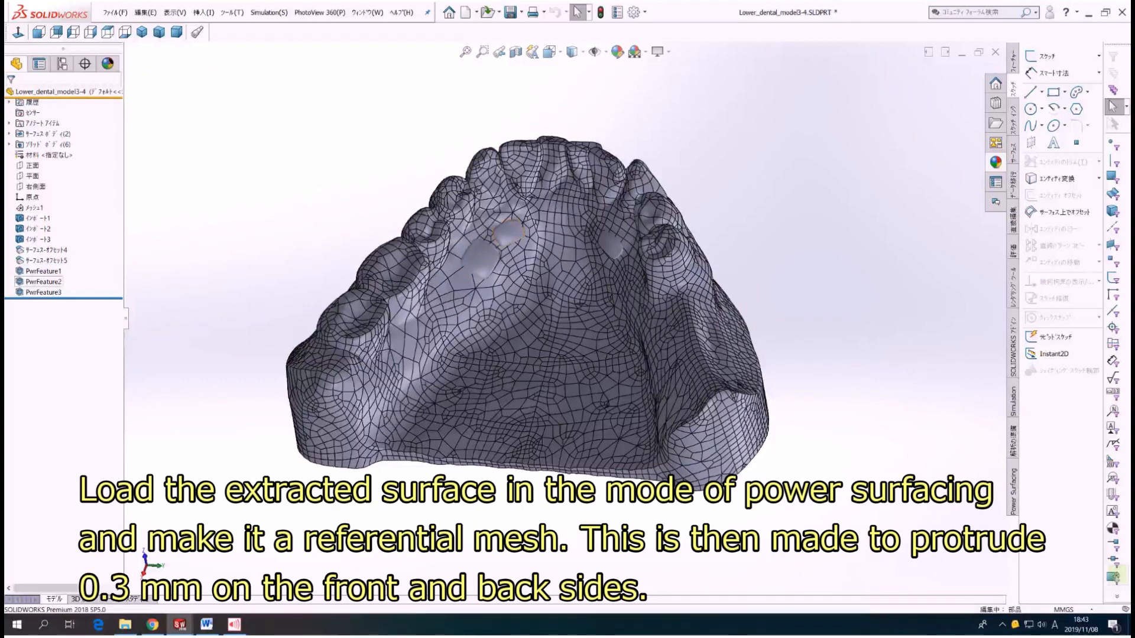
pyautogui.click(44, 281)
pyautogui.press('Escape')
pyautogui.click(43, 292)
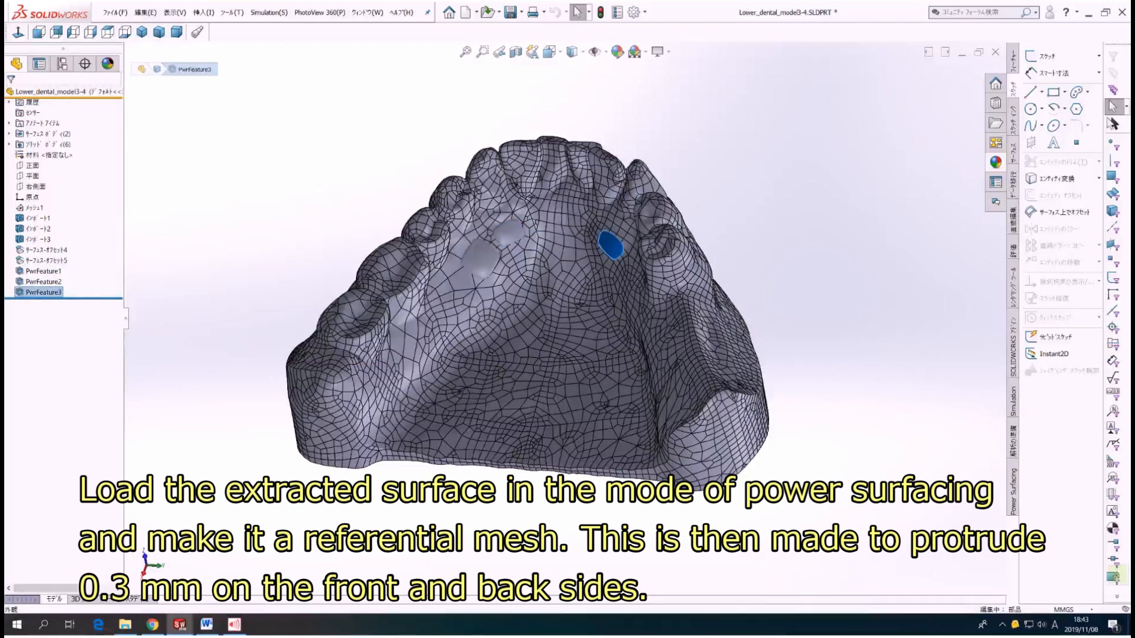
pyautogui.press('Escape')
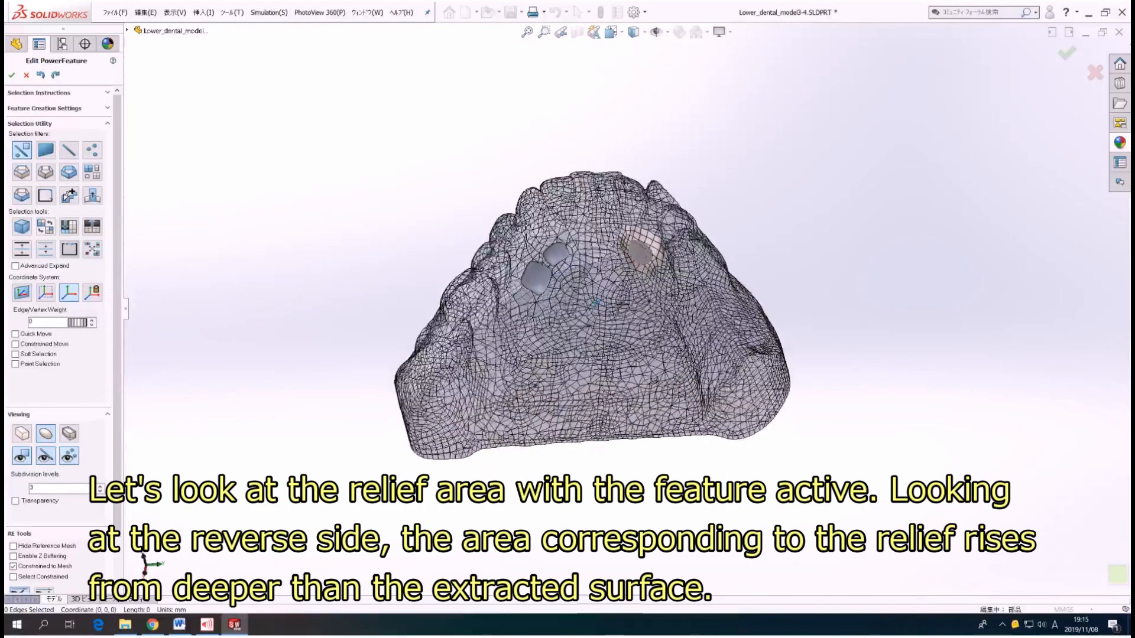
# Examine the relief body up close from the reverse side to see how it passes through the extracted surface.
pyautogui.moveTo(595, 303); pyautogui.dragTo(634, 284, button='middle')
pyautogui.scroll(-5, 634, 284)
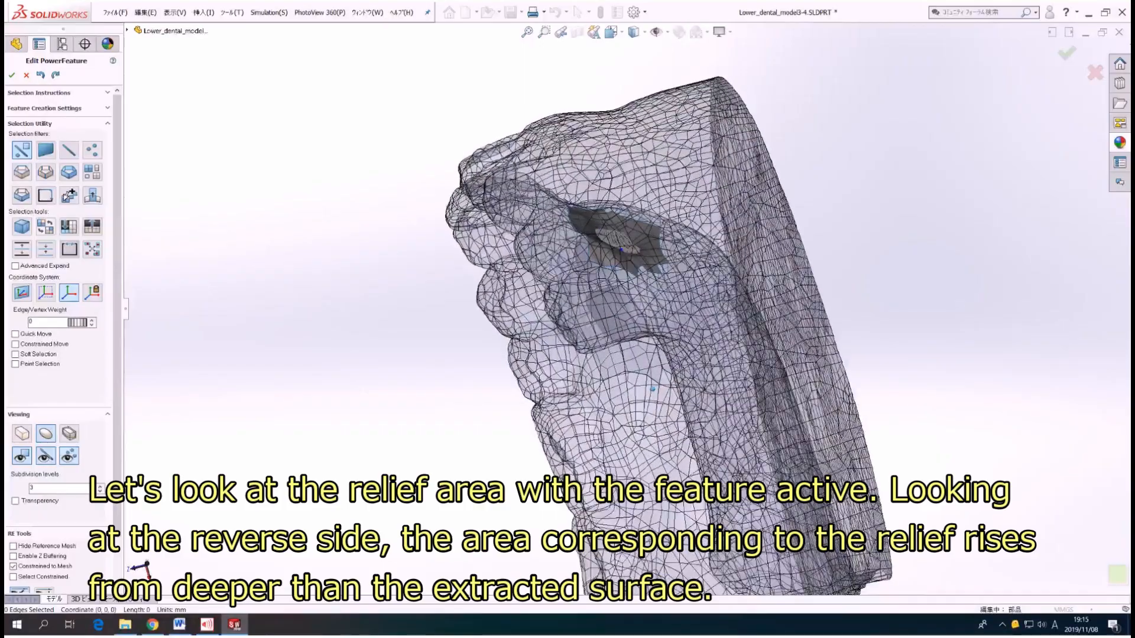
pyautogui.scroll(-6, 627, 283)
pyautogui.scroll(-6, 627, 283)
pyautogui.scroll(-6, 626, 284)
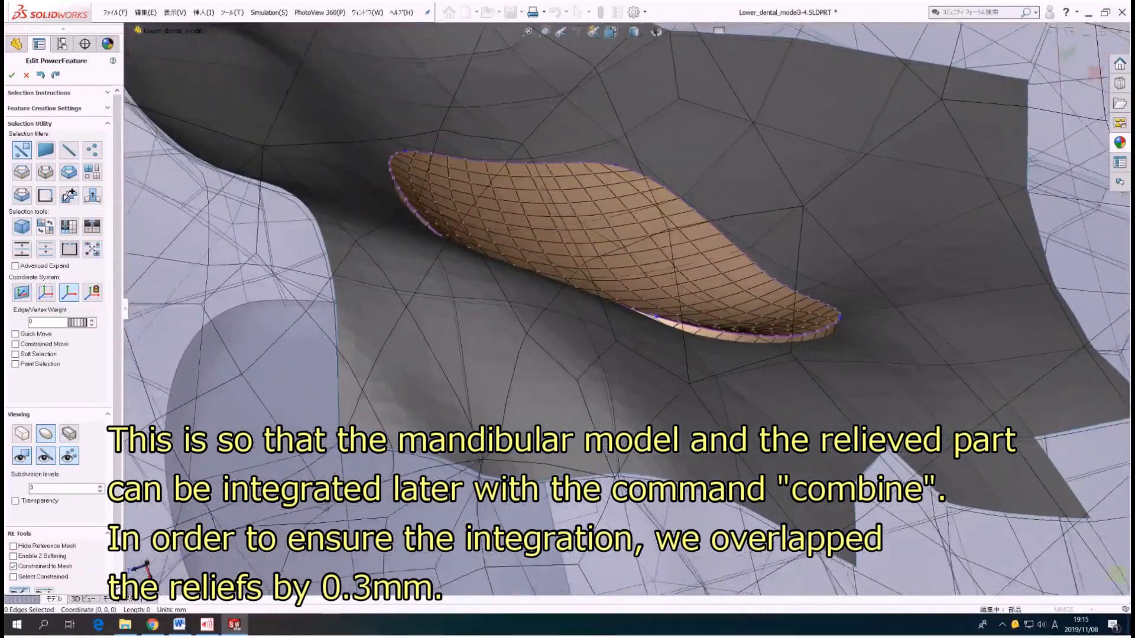
pyautogui.scroll(-2, 626, 283)
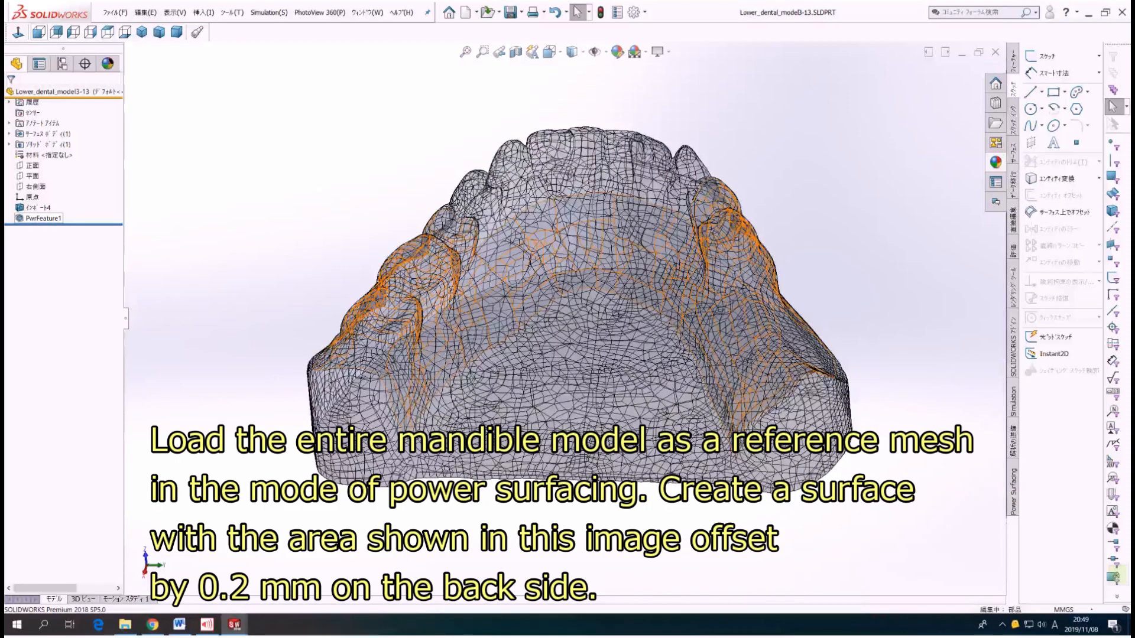
# Highlight the PwrFeature1 surface on the mandible model and view its extent.
pyautogui.click(43, 218)
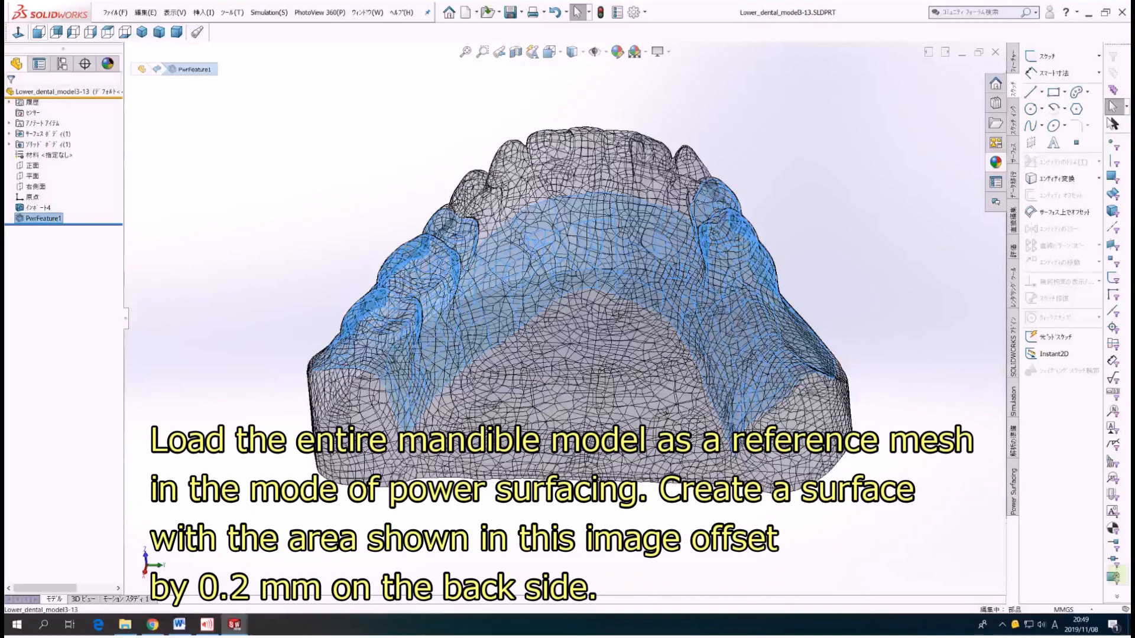
pyautogui.moveTo(567, 307); pyautogui.dragTo(343, 251, button='middle')
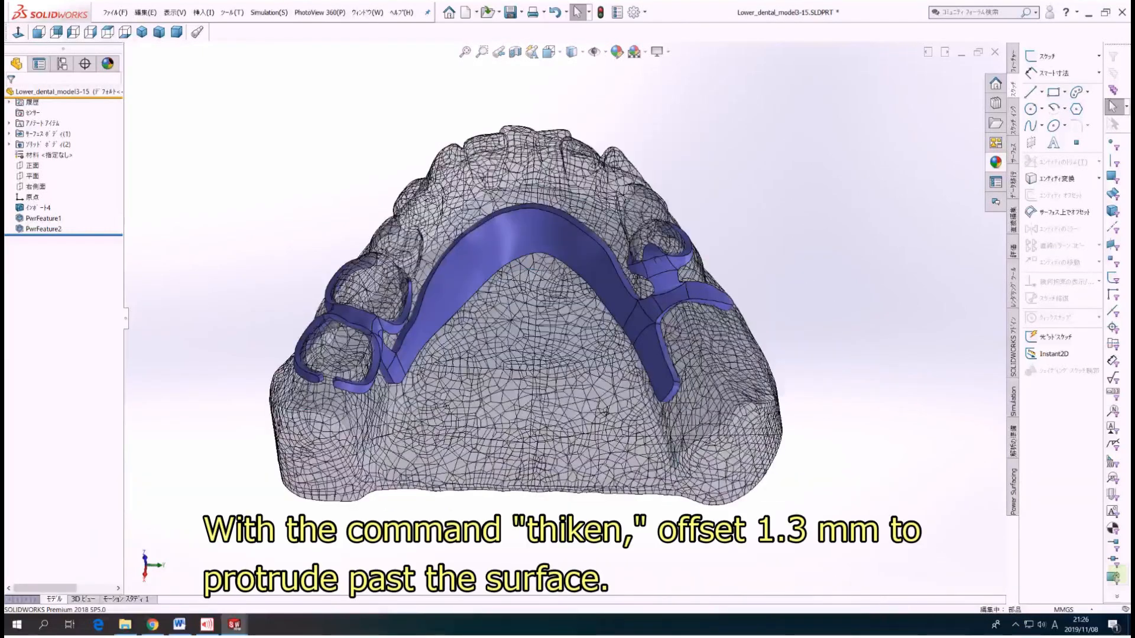
# Open PwrFeature2 for editing and examine the thickened lingual bar and clasps around the mandible model.
pyautogui.rightClick(45, 228)
pyautogui.press('Escape')
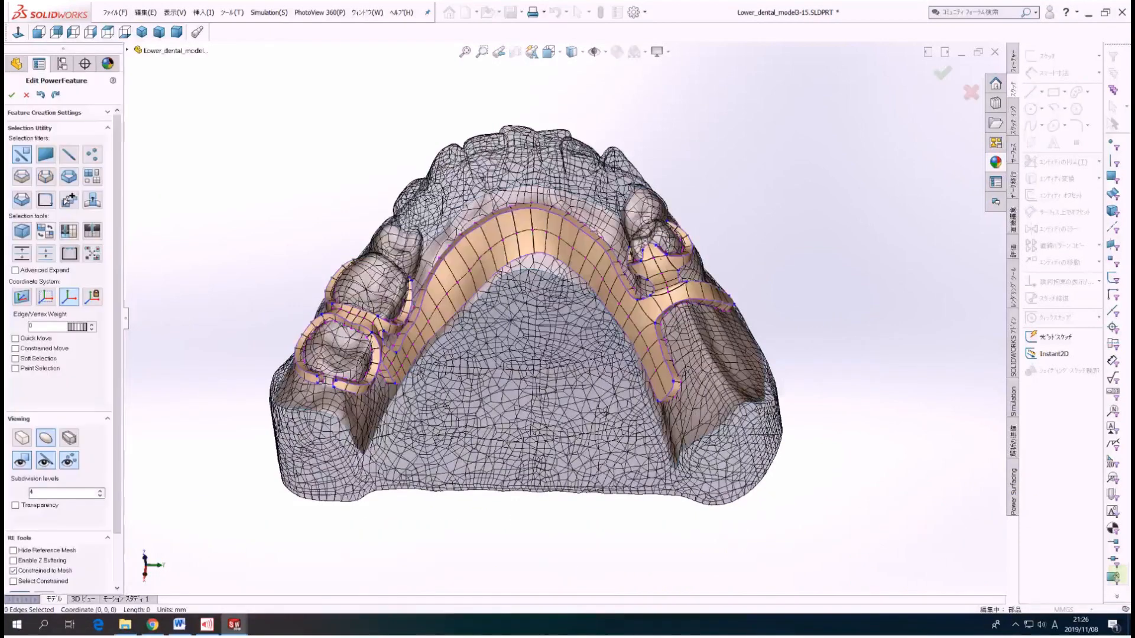
pyautogui.moveTo(561, 305)
pyautogui.mouseDown(button='middle')
pyautogui.moveTo(440, 315)
pyautogui.moveTo(579, 307)
pyautogui.mouseUp(button='middle')
pyautogui.moveTo(578, 264); pyautogui.dragTo(576, 266, button='middle')
pyautogui.moveTo(532, 319); pyautogui.dragTo(441, 306, button='middle')
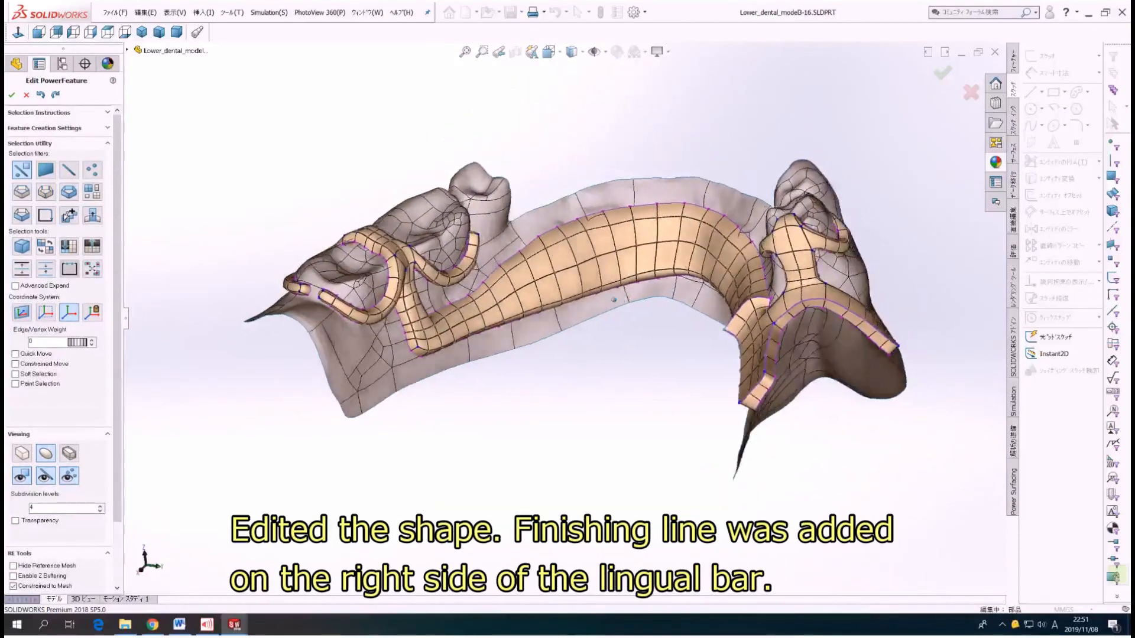
# Examine the metal plate's finishing line, the offset surface for the resin support section, and the subdivided framework.
pyautogui.moveTo(613, 300); pyautogui.dragTo(591, 295, button='middle')
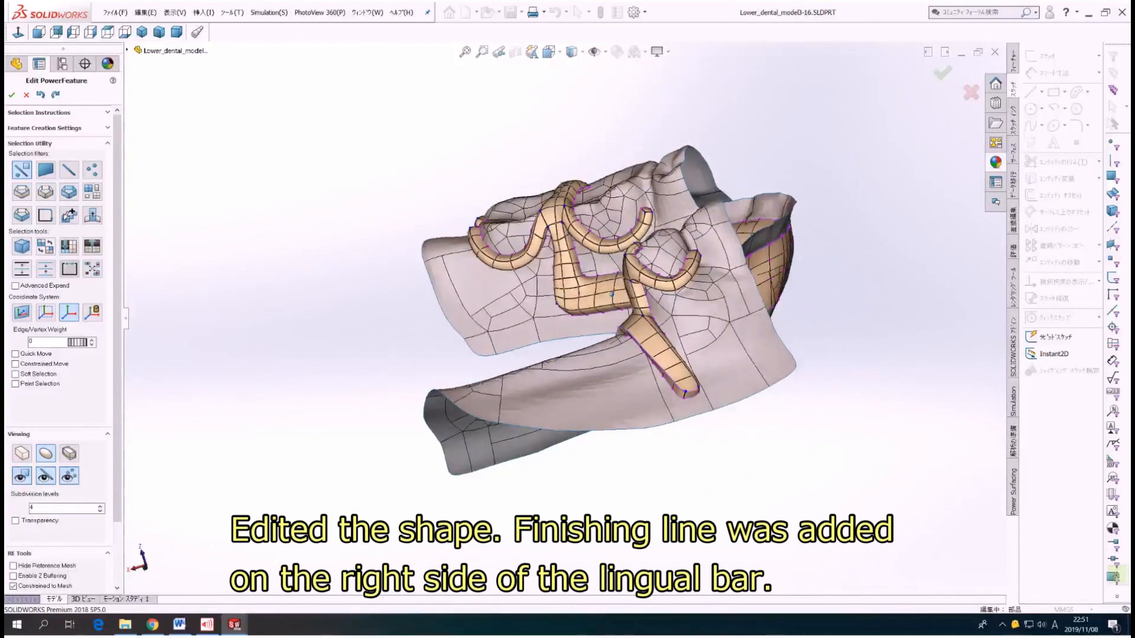
pyautogui.moveTo(630, 283); pyautogui.dragTo(590, 284, button='middle')
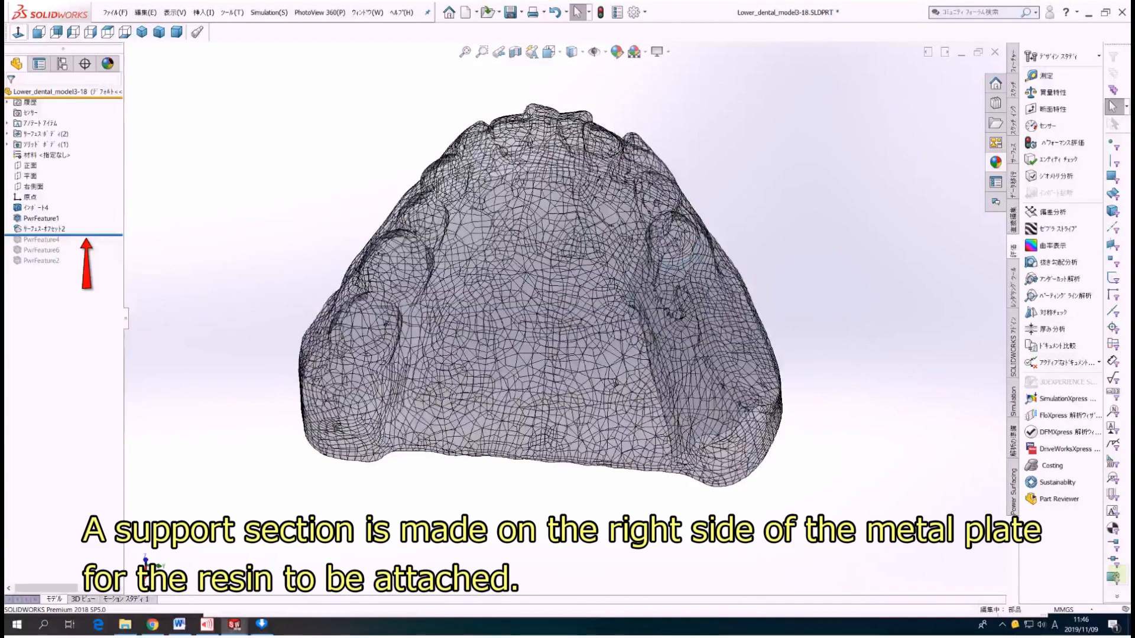
pyautogui.click(44, 229)
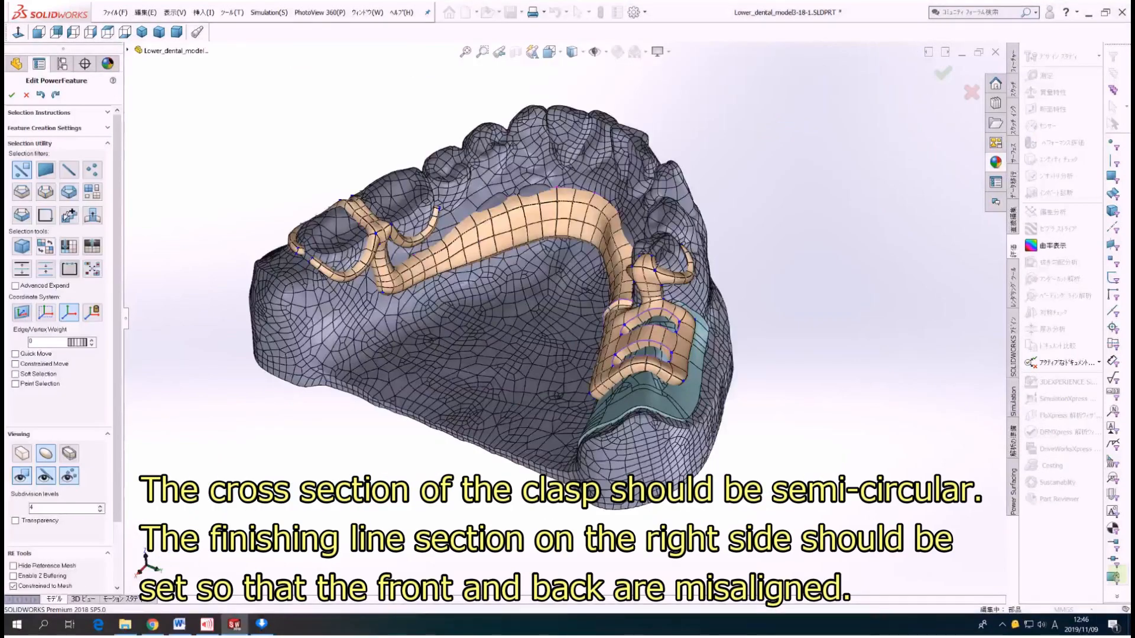
pyautogui.moveTo(703, 242); pyautogui.dragTo(640, 221, button='middle')
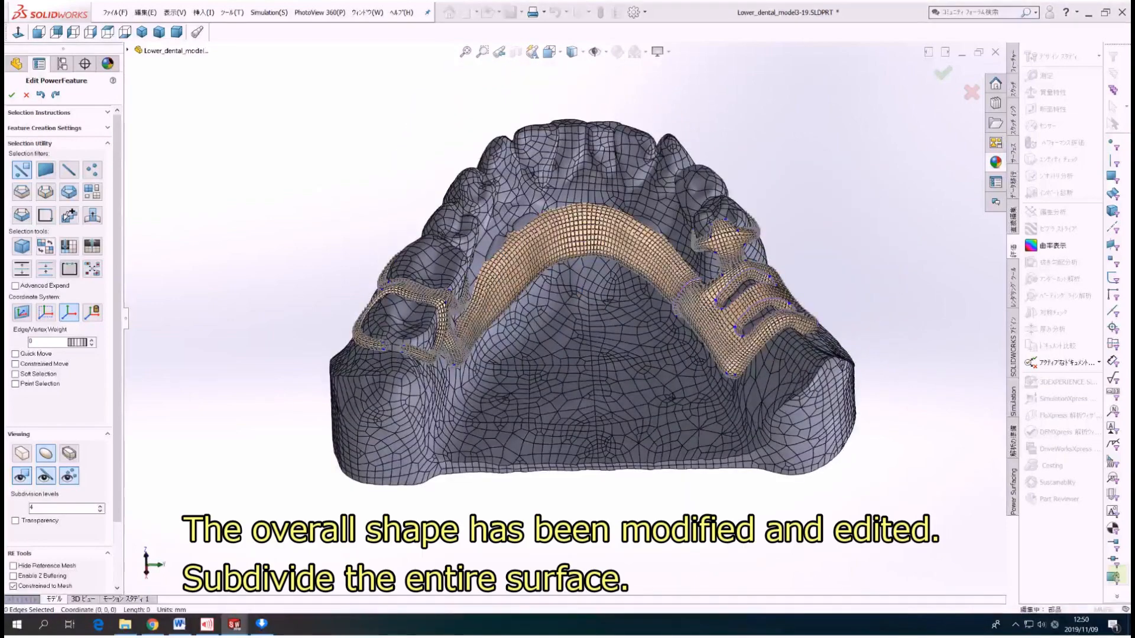
pyautogui.moveTo(592, 294); pyautogui.dragTo(581, 274, button='middle')
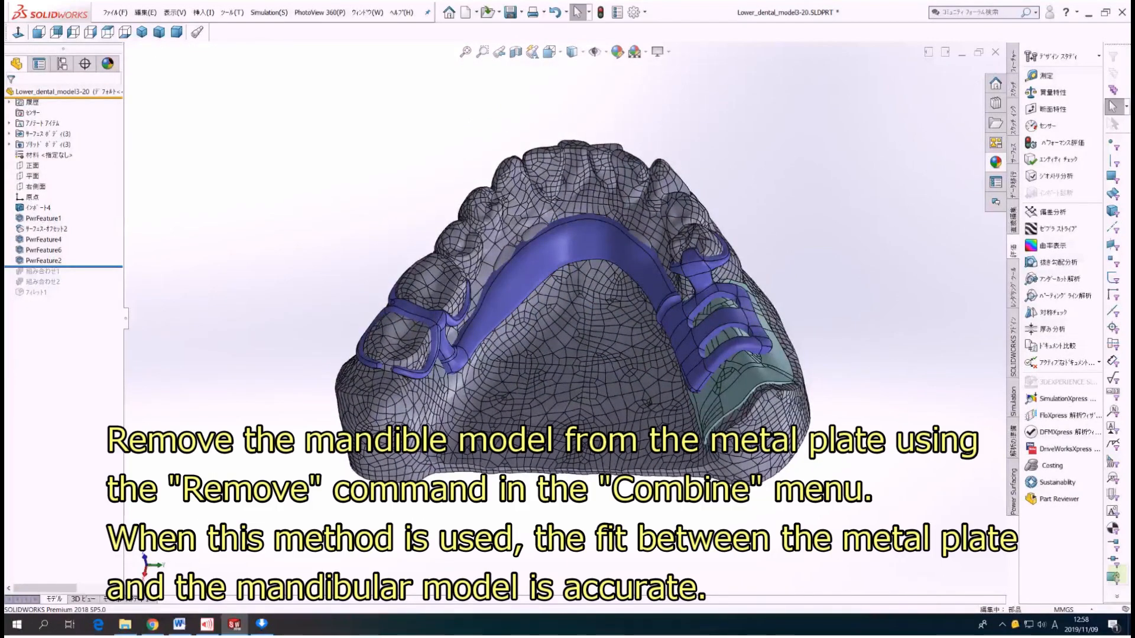
# Roll the feature history forward through the Combine features that subtract the mandible model and the curved plate from the metal plate.
pyautogui.moveTo(532, 266); pyautogui.dragTo(553, 310, button='middle')
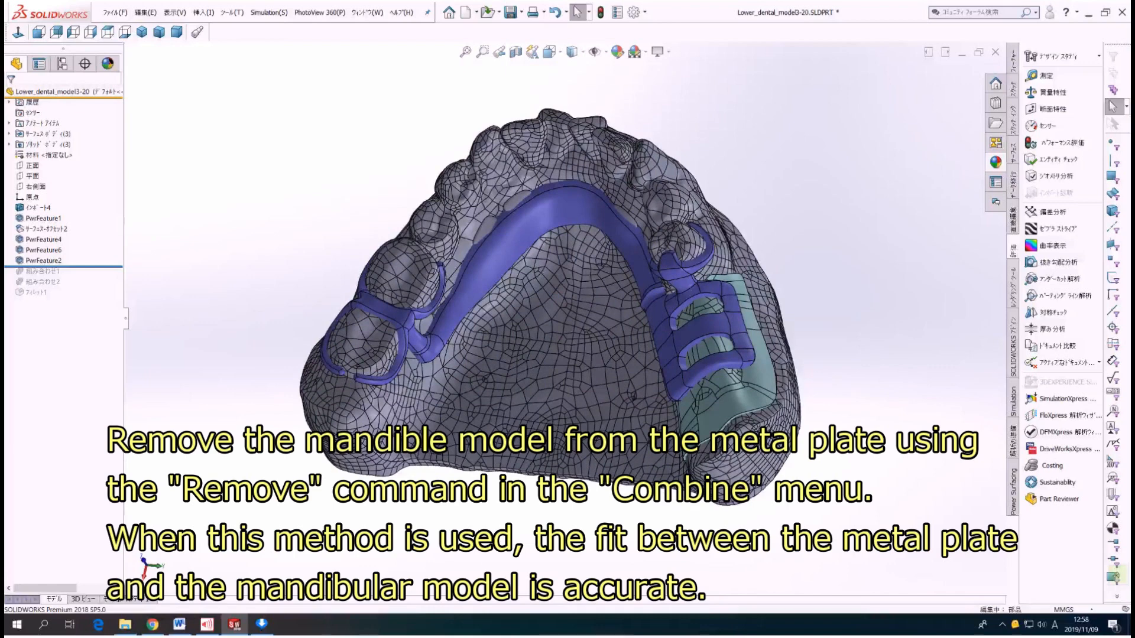
pyautogui.moveTo(63, 266); pyautogui.dragTo(63, 277)
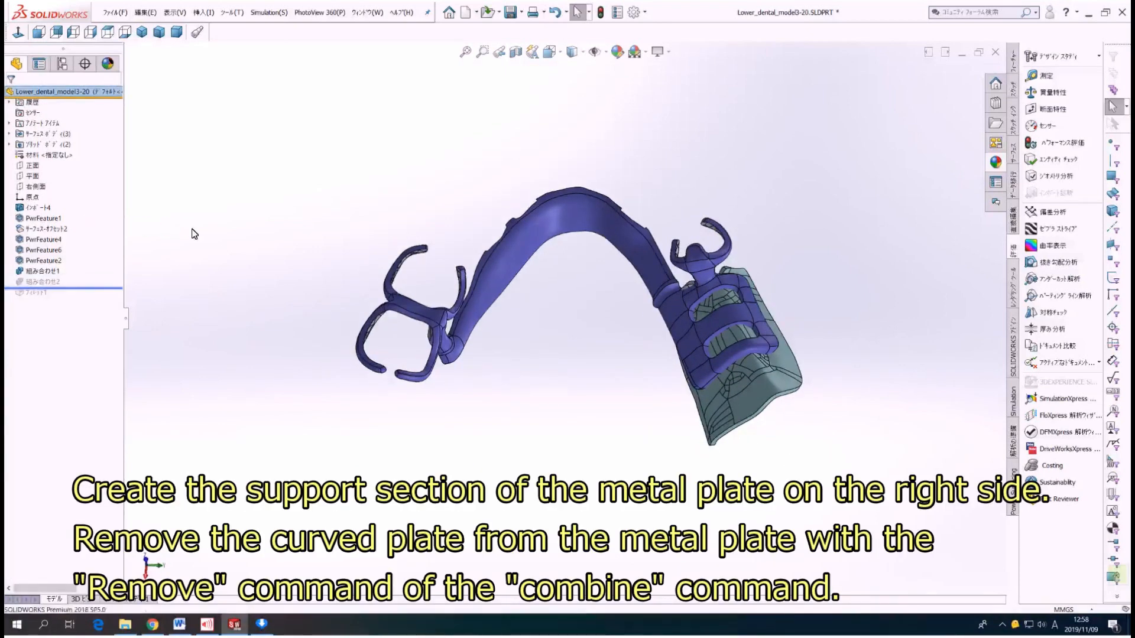
# Examine the combined metal plate from all sides, including its tooth-facing surfaces and the support section.
pyautogui.press('Left')
pyautogui.press('Left')
pyautogui.press('Left')
pyautogui.press('Left')
pyautogui.press('Left')
pyautogui.press('Left')
pyautogui.press('Left')
pyautogui.press('Left')
pyautogui.press('Left')
pyautogui.press('Left')
pyautogui.press('Left')
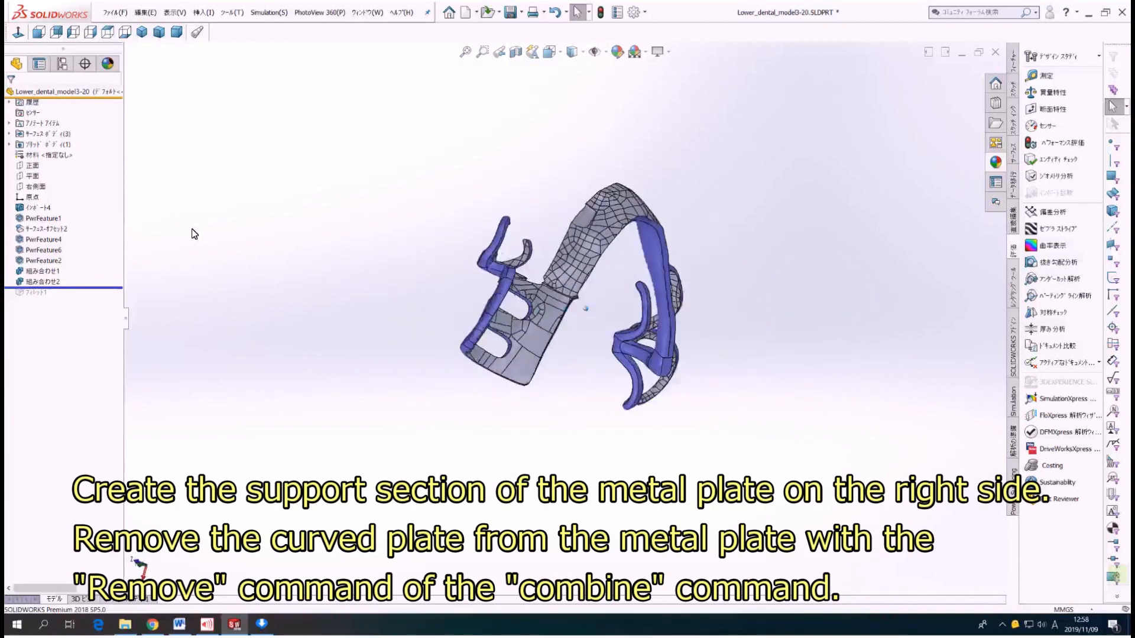
pyautogui.press('Left')
pyautogui.press('Left')
pyautogui.press('Left')
pyautogui.press('Left')
pyautogui.press('Left')
pyautogui.press('Left')
pyautogui.press('Left')
pyautogui.press('Left')
pyautogui.press('Left')
pyautogui.press('Left')
pyautogui.press('Left')
pyautogui.press('Left')
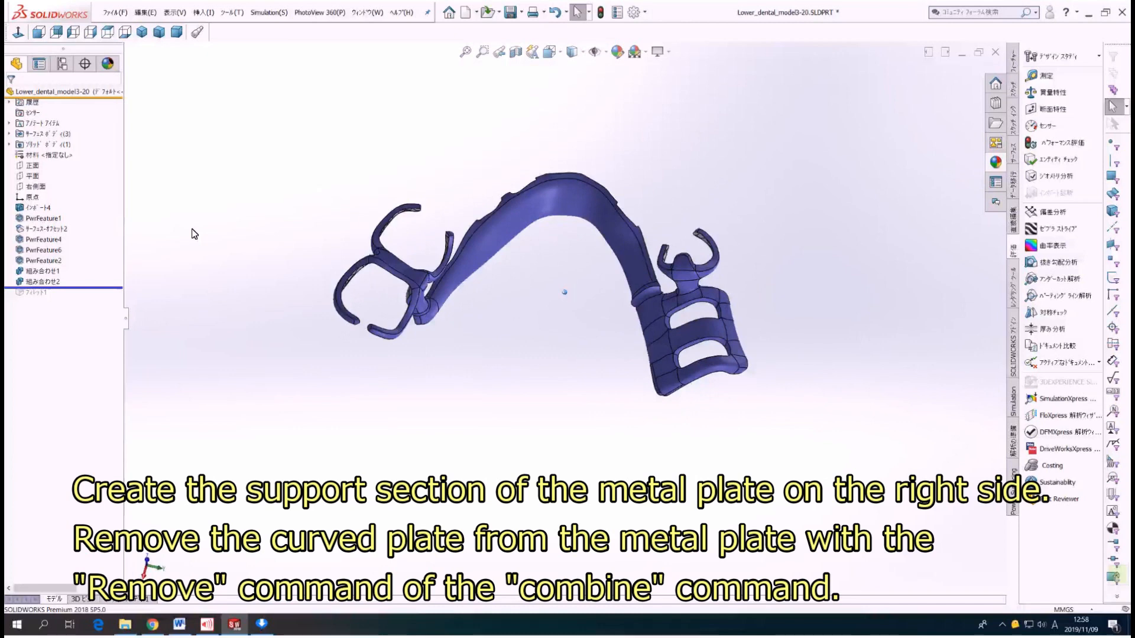
# Roll the feature history forward past the Fillet feature of the metal plate.
pyautogui.press('Left')
pyautogui.press('Left')
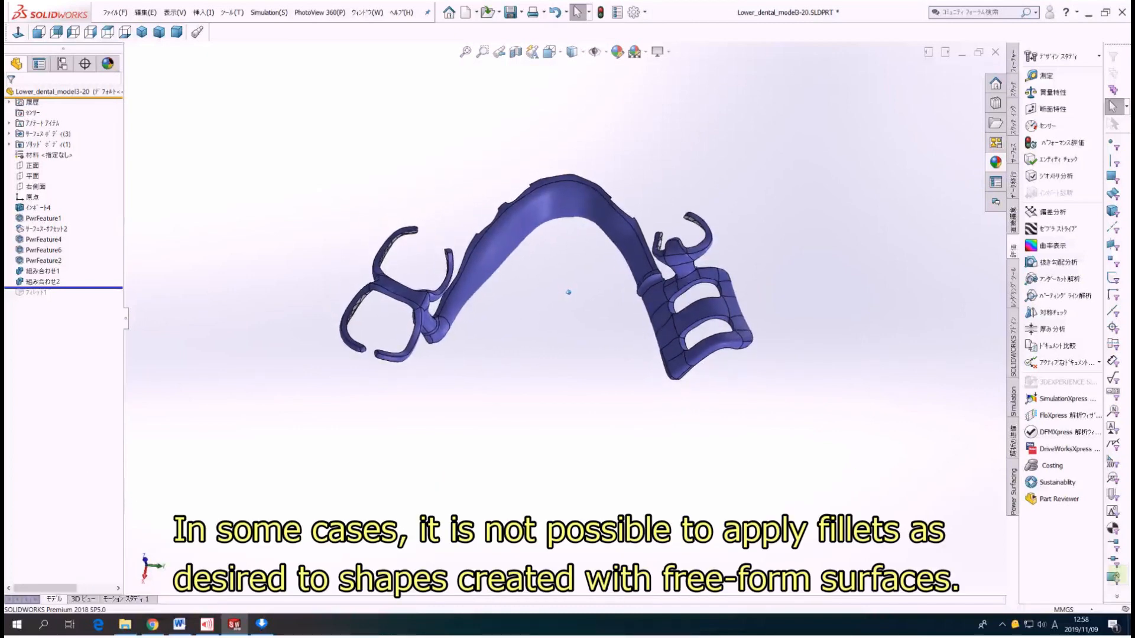
pyautogui.moveTo(36, 288); pyautogui.dragTo(37, 298)
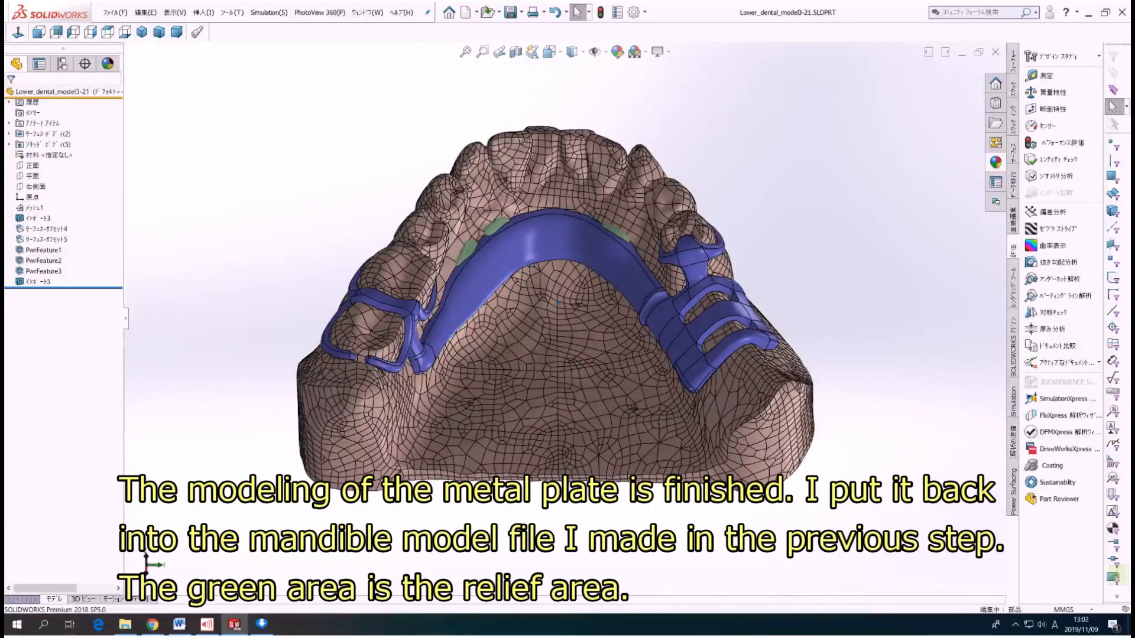
# Examine the finished metal plate seated on the mandible model from all sides, including the green relief areas.
pyautogui.press('Left')
pyautogui.press('Left')
pyautogui.press('Left')
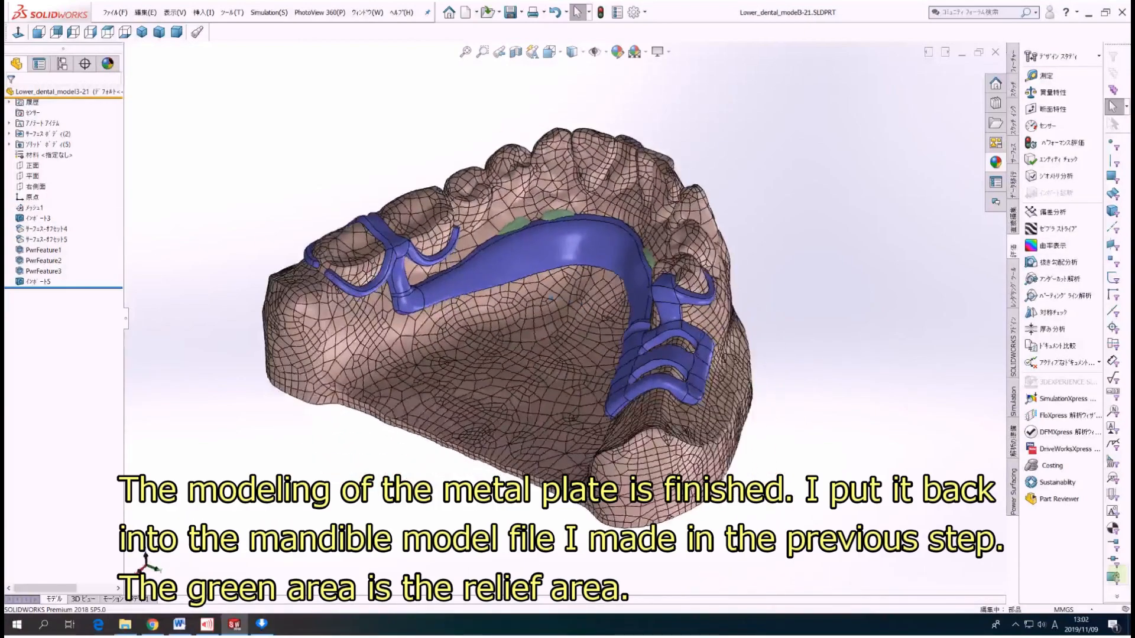
pyautogui.press('Left')
pyautogui.press('Left')
pyautogui.press('Left')
pyautogui.press('Left')
pyautogui.press('Left')
pyautogui.press('Left')
pyautogui.press('Left')
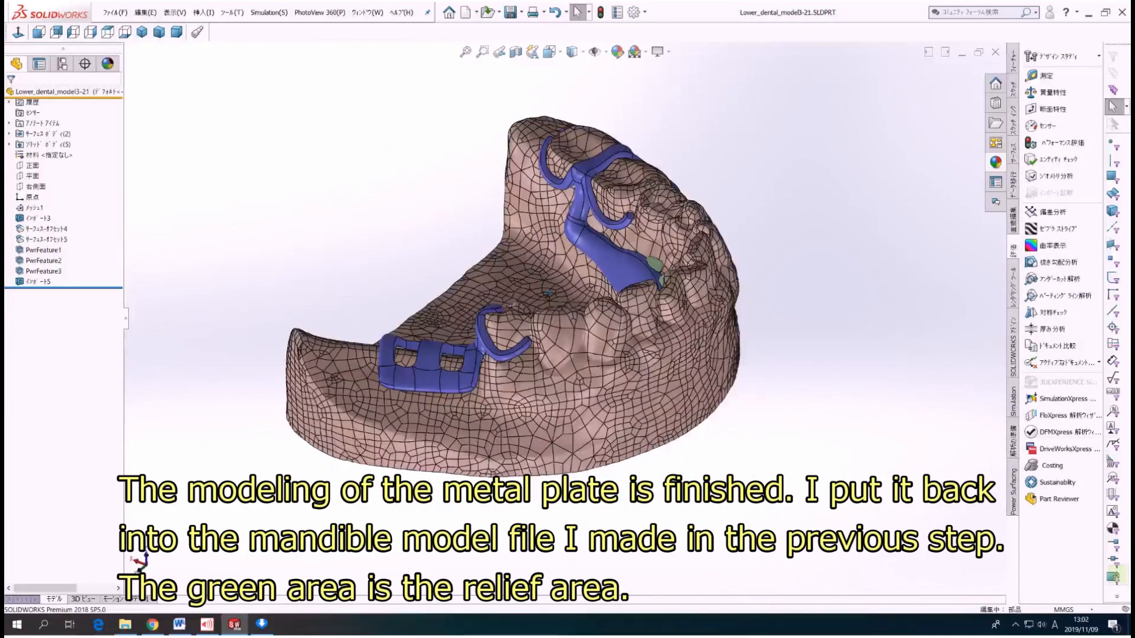
pyautogui.press('Left')
pyautogui.press('Left')
pyautogui.press('Left')
pyautogui.press('Left')
pyautogui.press('Left')
pyautogui.press('Left')
pyautogui.press('Left')
pyautogui.press('Left')
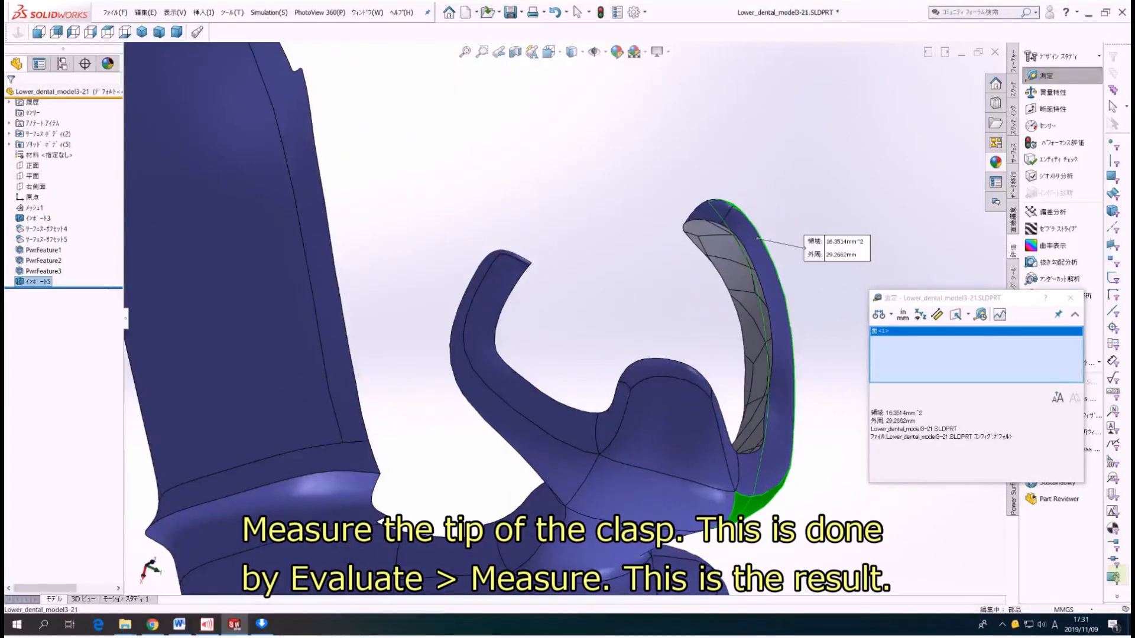
# Measure the distance between the outer and inner faces at the clasp tip, and the length of the tip's inner edge.
pyautogui.click(722, 249)
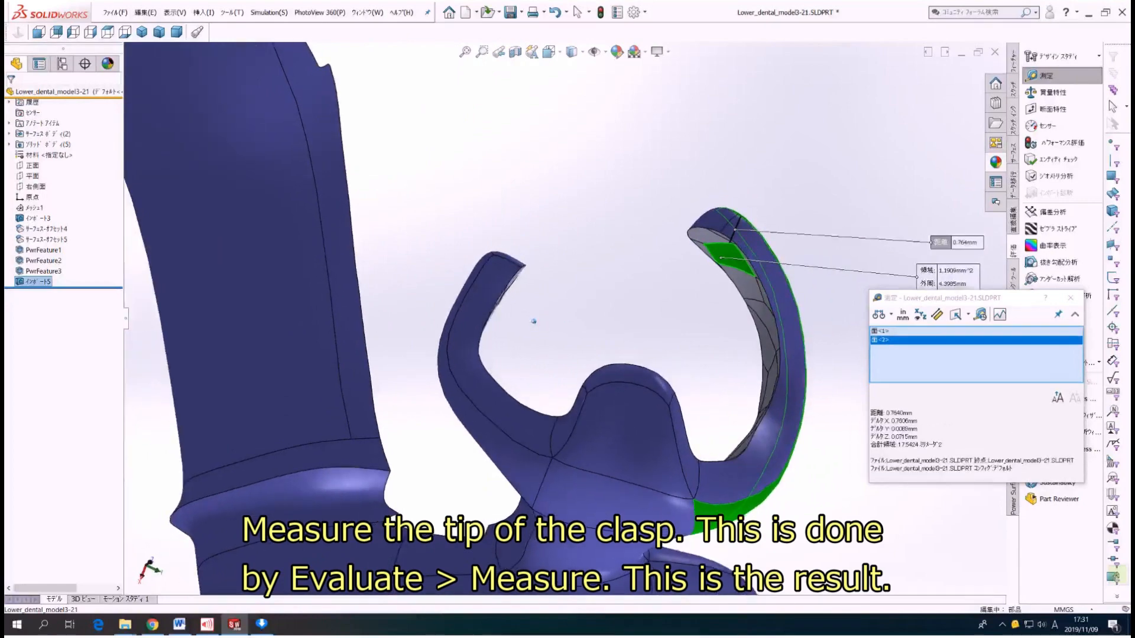
pyautogui.moveTo(475, 324); pyautogui.dragTo(526, 282, button='middle')
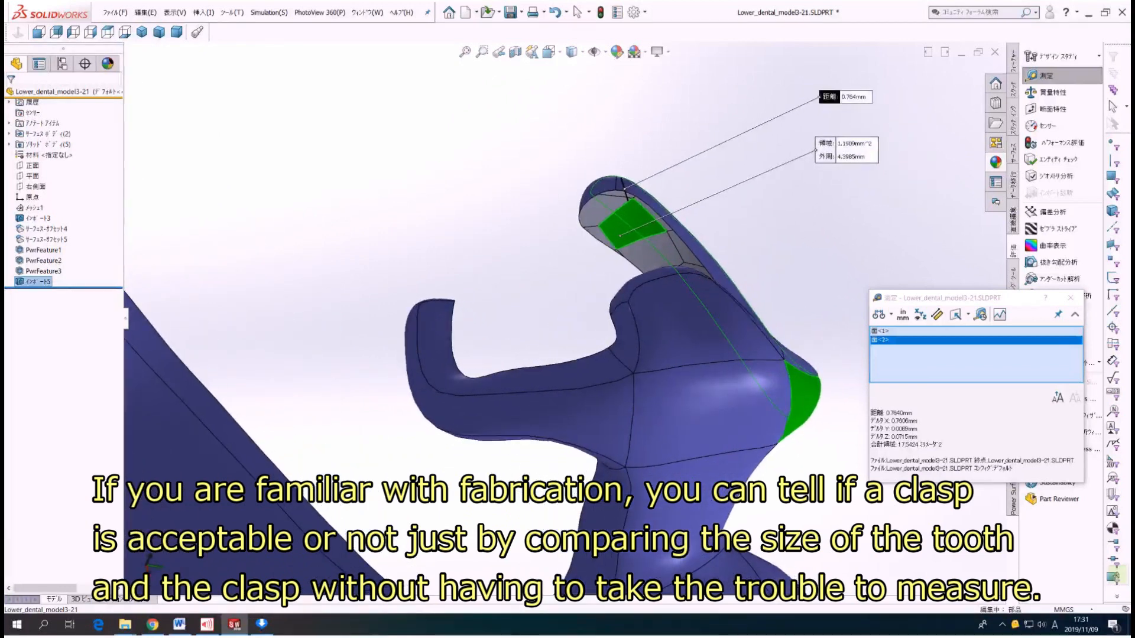
pyautogui.press('Escape')
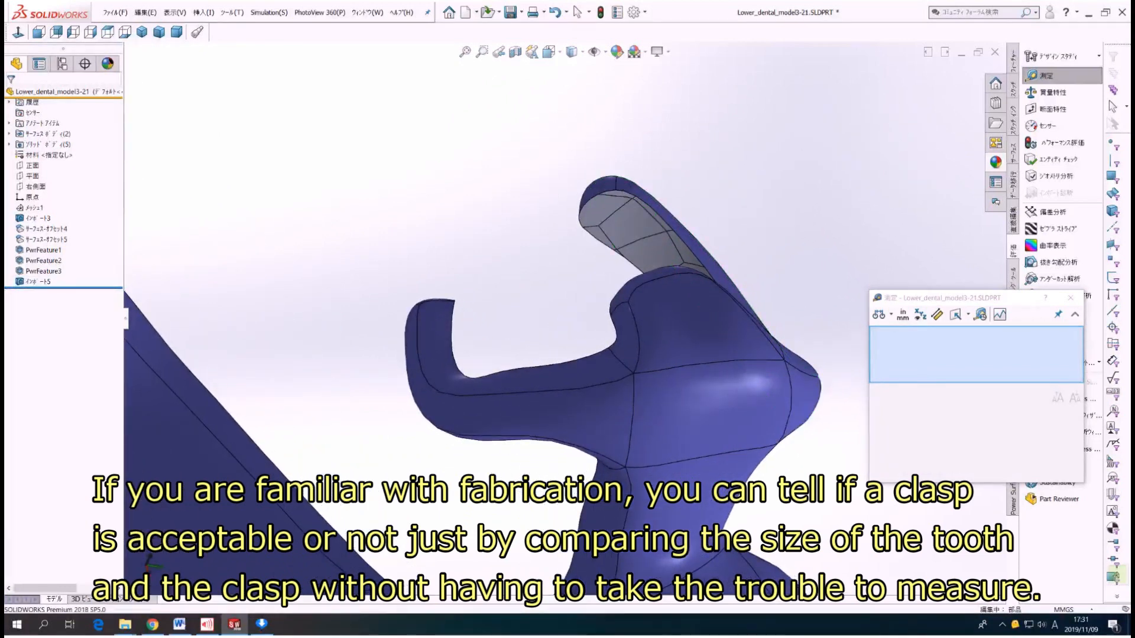
pyautogui.click(597, 240)
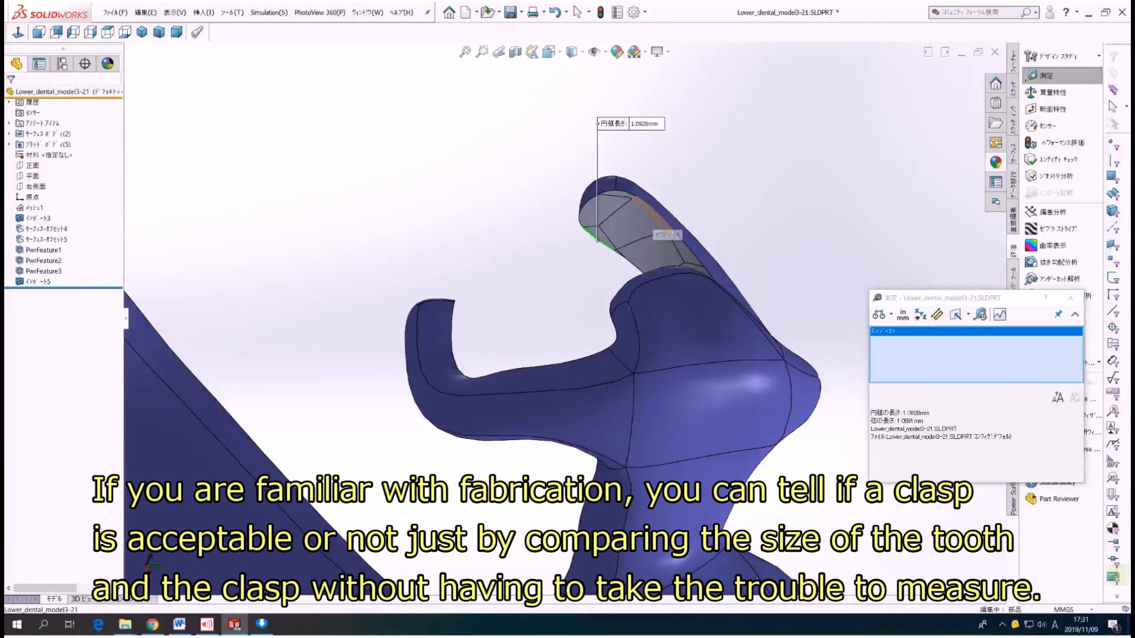